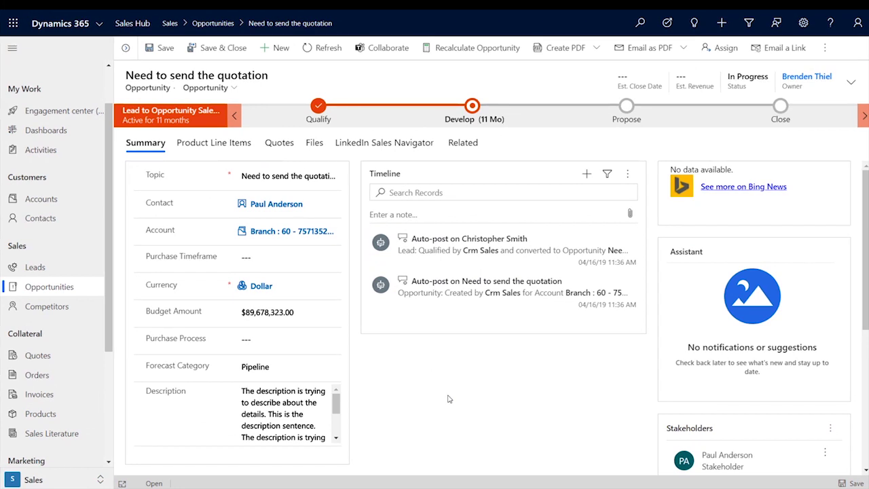
# Step: Open Add products from the product line items and filter the catalogue to the Office 365 Service family
pyautogui.click(221, 146)
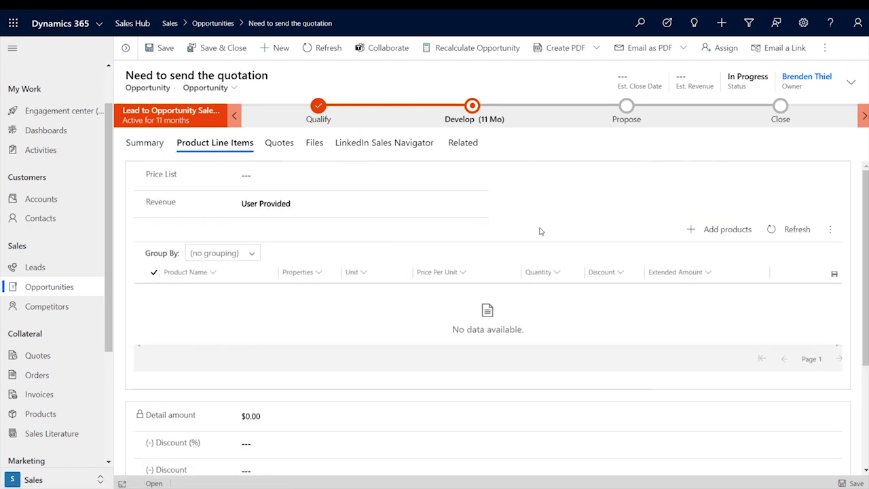
pyautogui.click(719, 231)
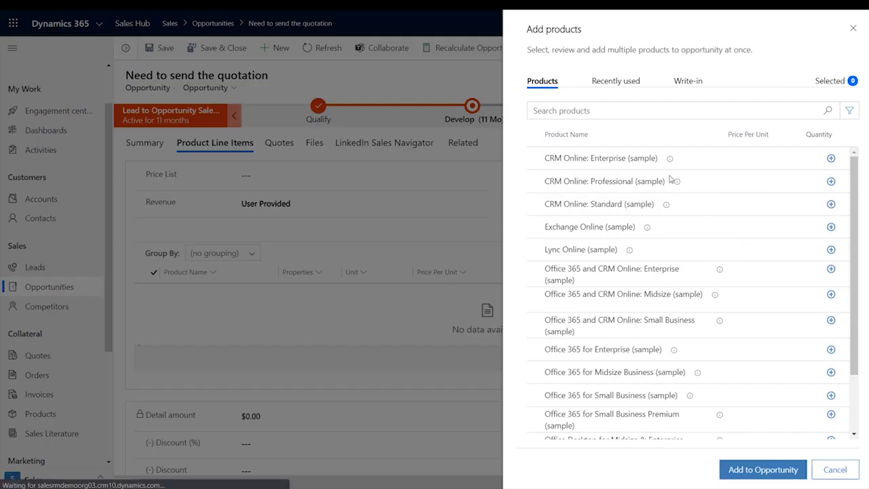
pyautogui.click(614, 108)
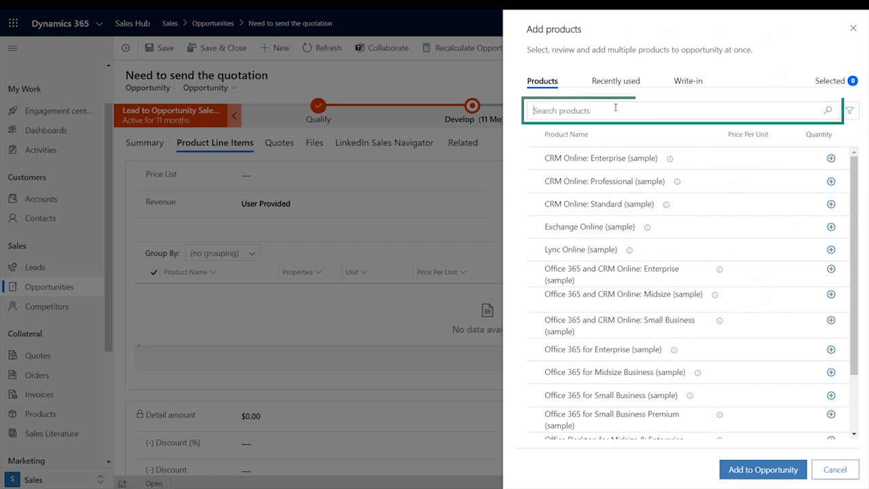
pyautogui.write('online')
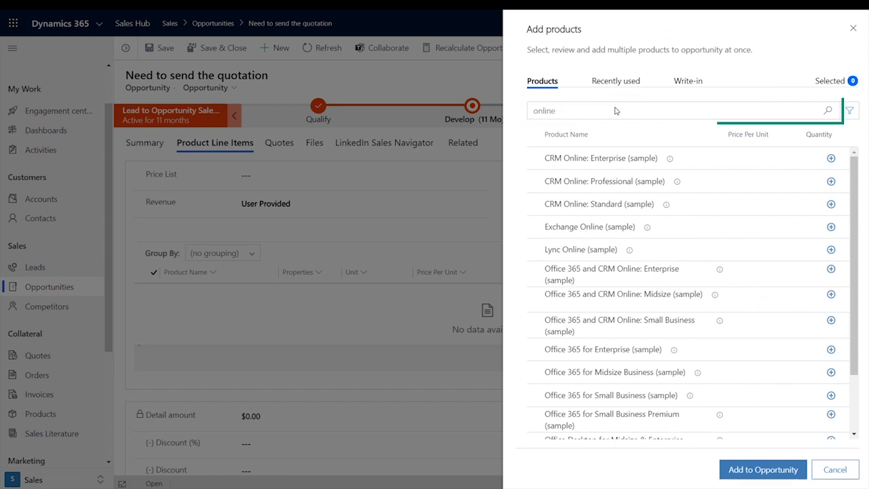
pyautogui.press('Return')
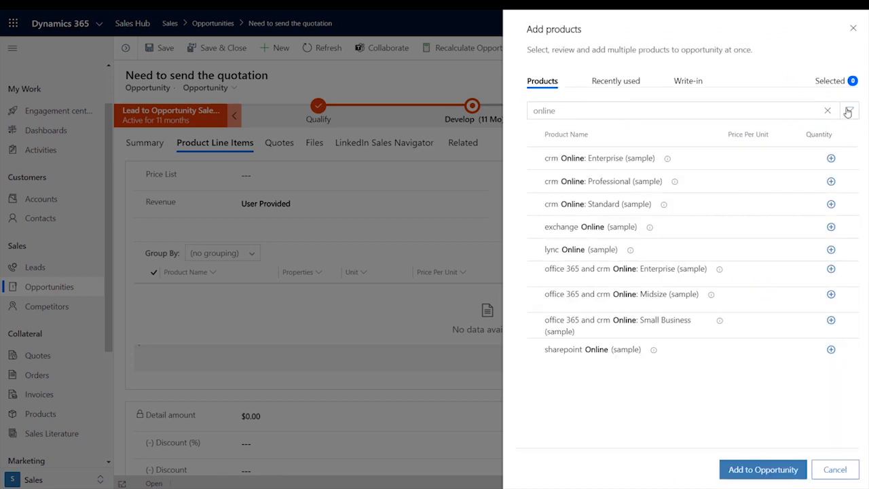
pyautogui.click(828, 110)
pyautogui.click(850, 110)
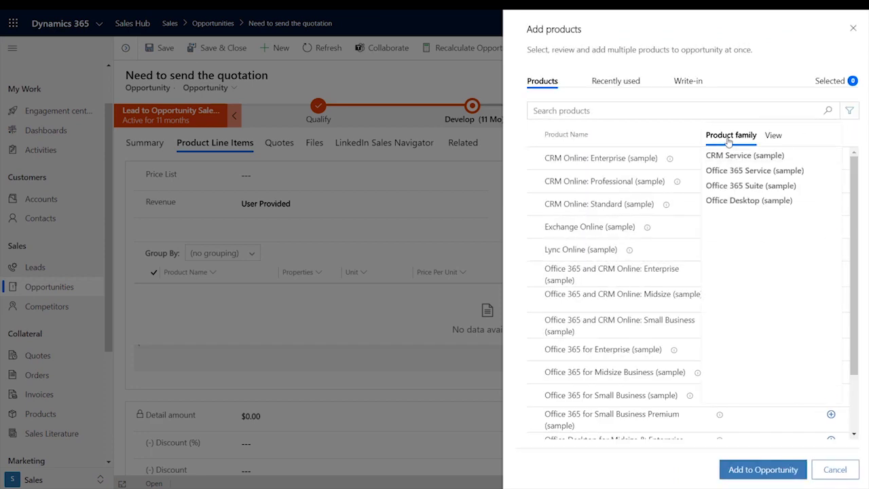
pyautogui.click(746, 167)
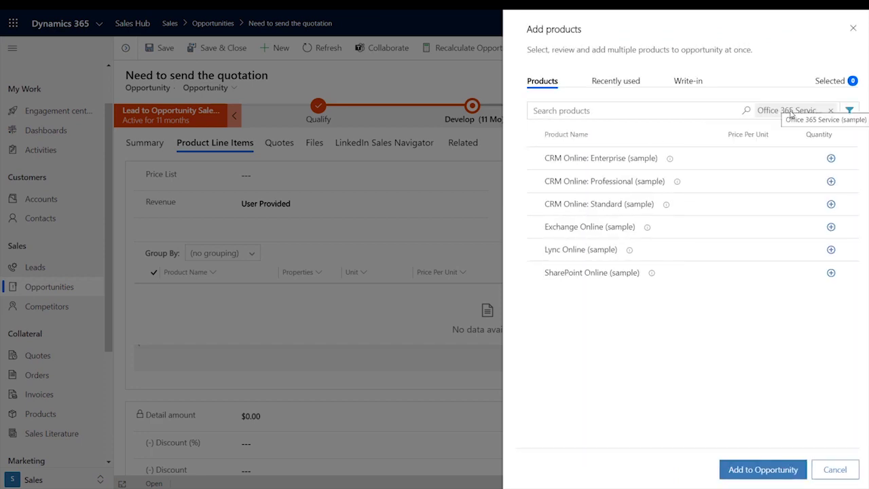
pyautogui.click(618, 86)
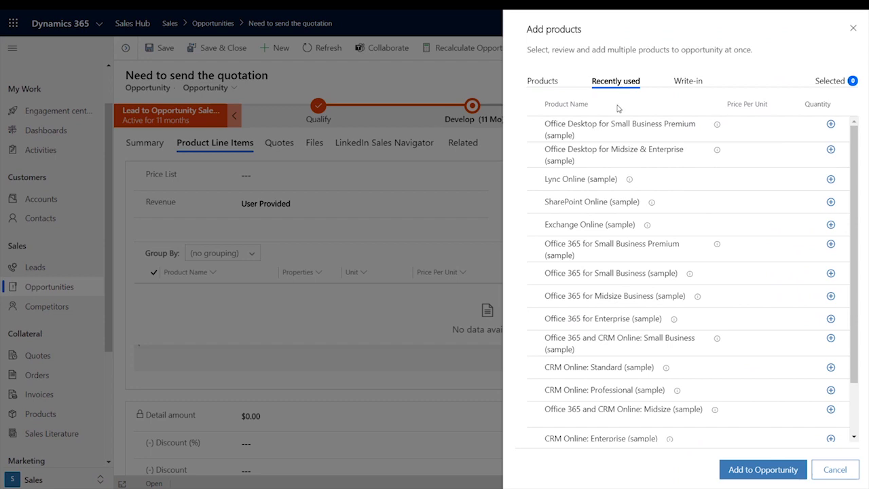
pyautogui.click(543, 82)
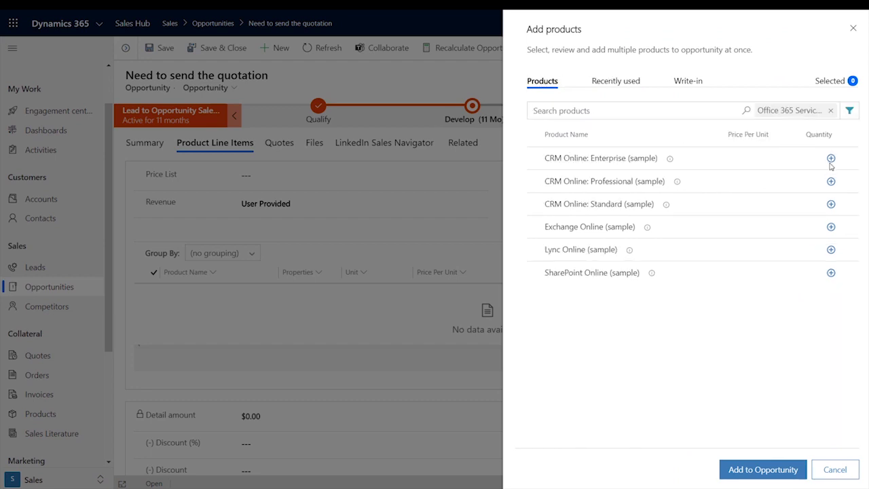
# Step: Select CRM Online: Enterprise (qty 5, $5000.00) and Lync Online (qty 3, $3000.00)
pyautogui.click(831, 158)
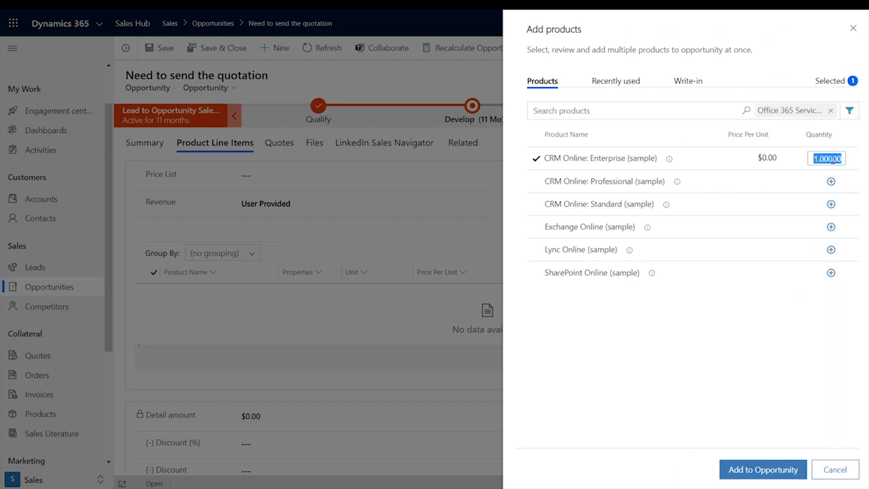
pyautogui.write('5')
pyautogui.press('Tab')
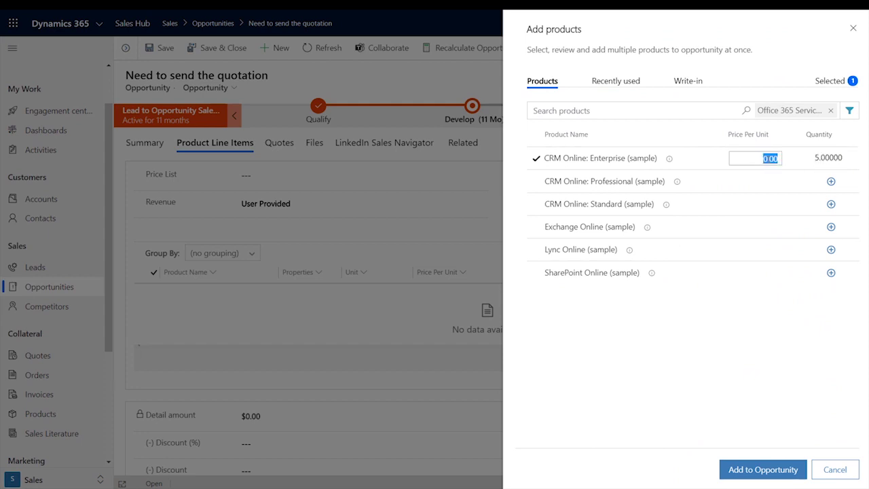
pyautogui.write('5000')
pyautogui.click(831, 250)
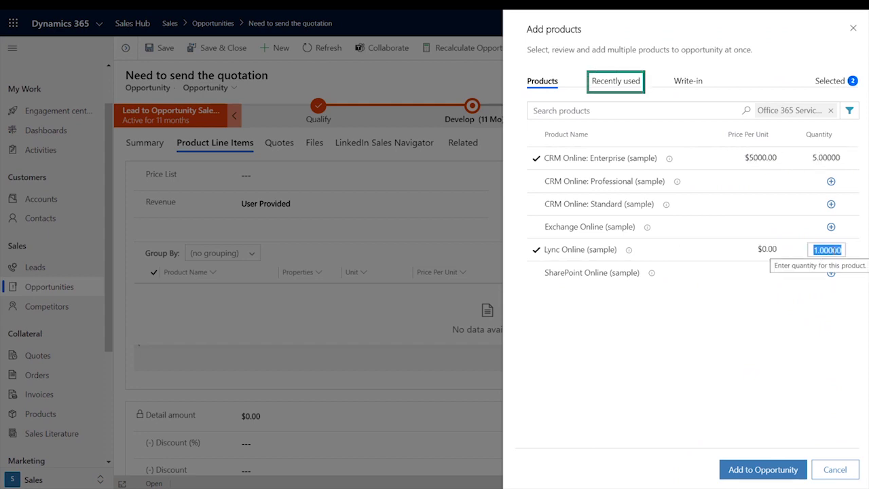
pyautogui.write('3')
pyautogui.press('Tab')
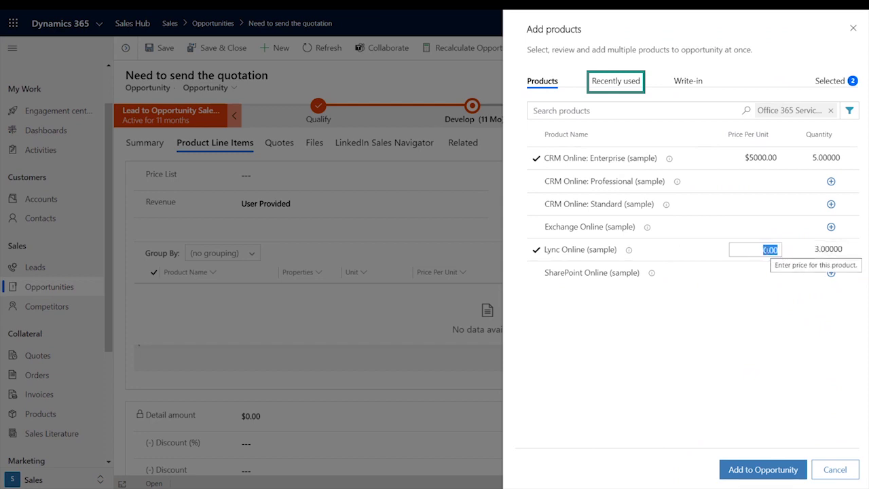
pyautogui.write('3000')
pyautogui.click(715, 310)
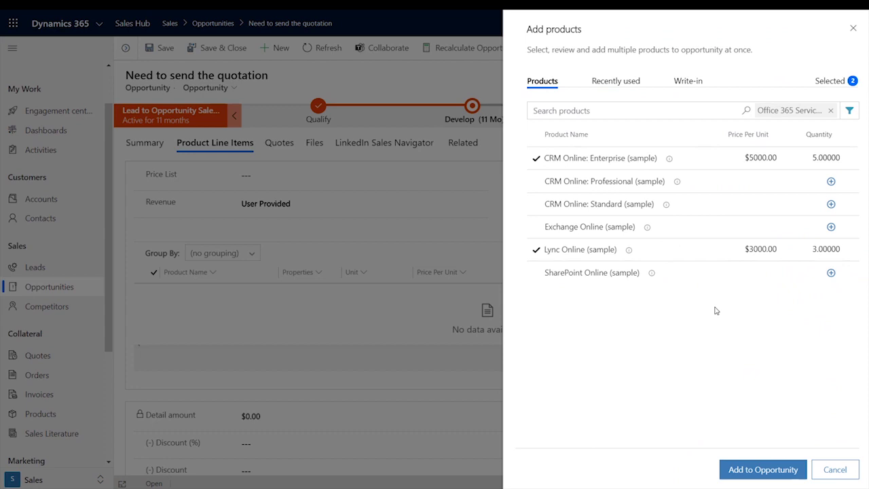
# Step: Add a write-in 'Custom product' priced $4000.00 with quantity 5, then review the three selected products
pyautogui.click(685, 82)
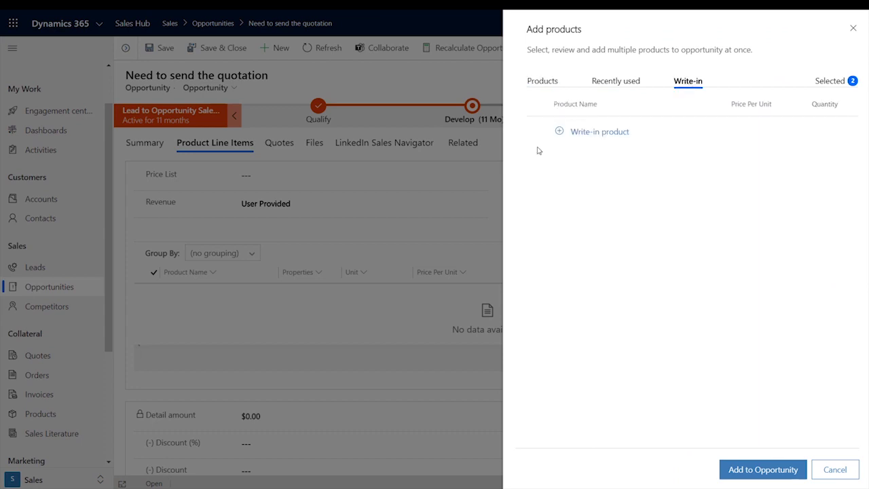
pyautogui.click(560, 132)
pyautogui.write('Custom product')
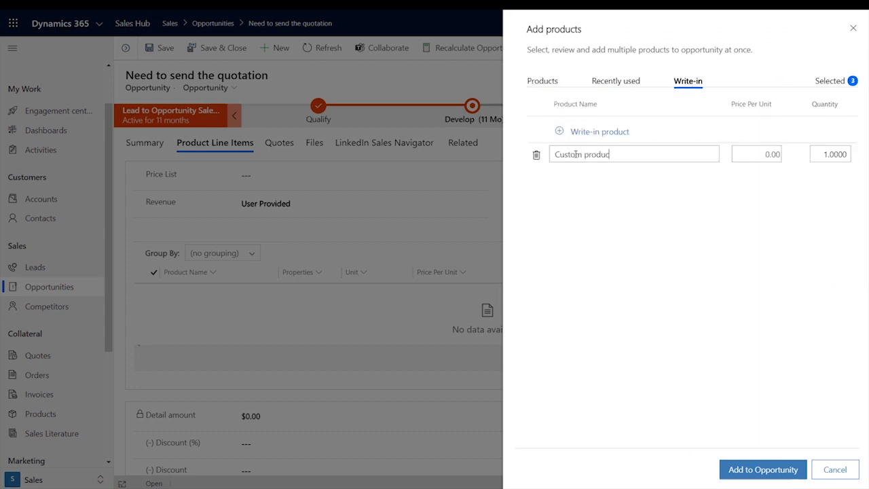
pyautogui.press('Tab')
pyautogui.write('4000')
pyautogui.press('Tab')
pyautogui.write('5')
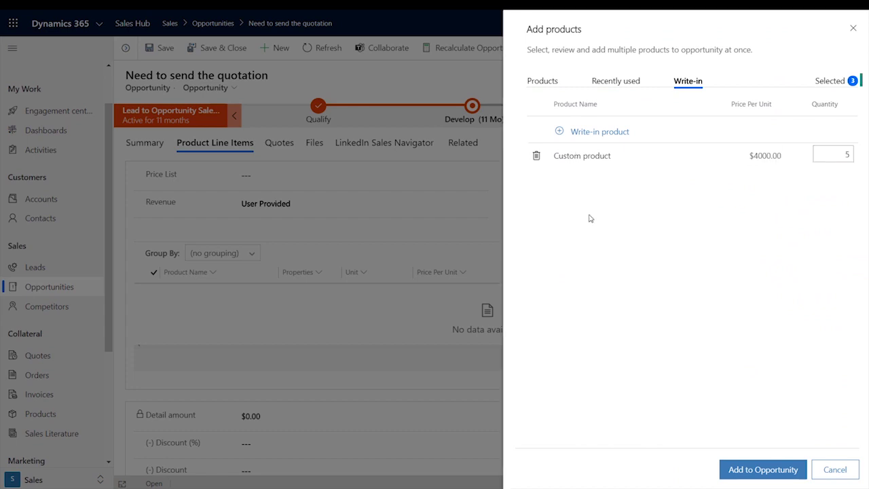
pyautogui.click(830, 80)
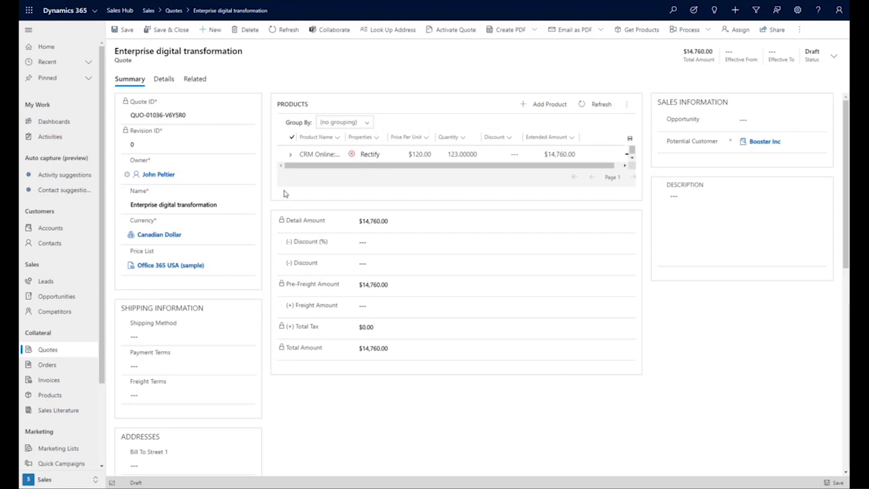
# Step: Create a Quote Summary PDF, save it to SharePoint, and show it under the quote's related Documents
pyautogui.click(537, 39)
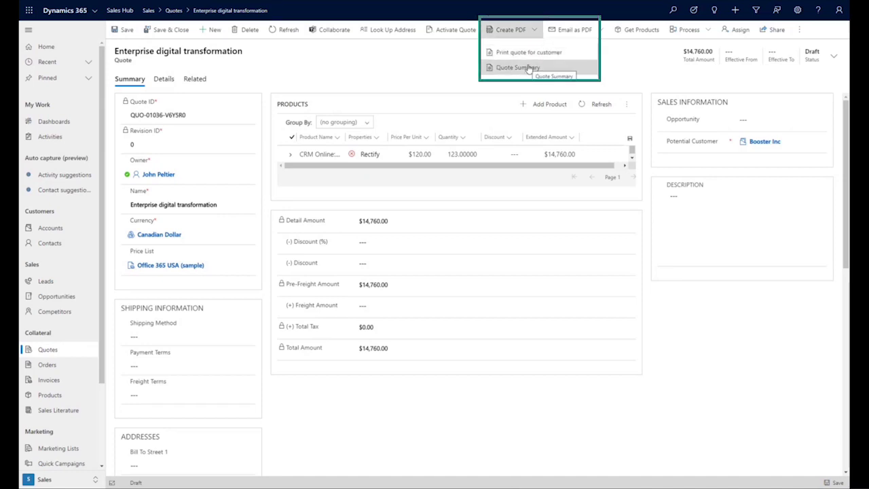
pyautogui.click(537, 68)
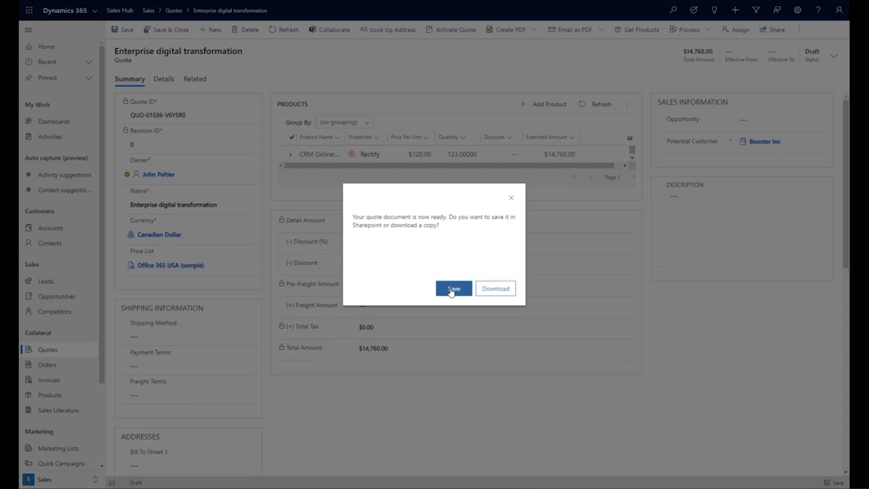
pyautogui.click(452, 290)
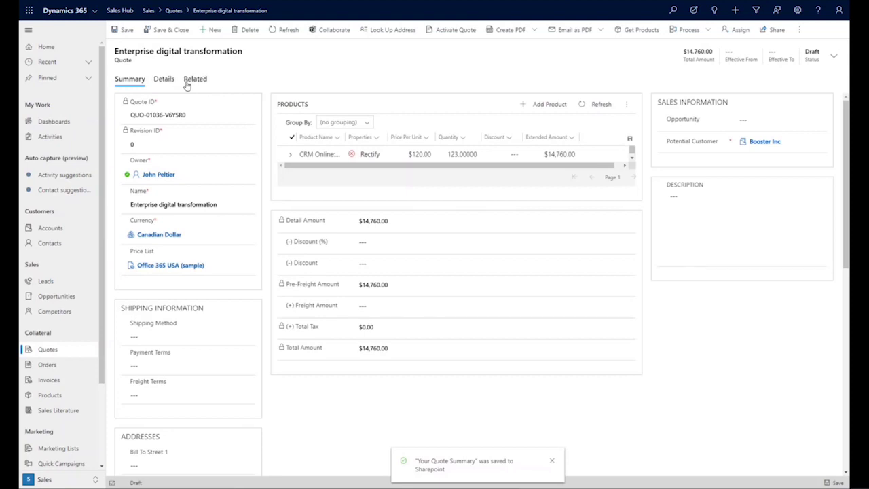
pyautogui.click(188, 80)
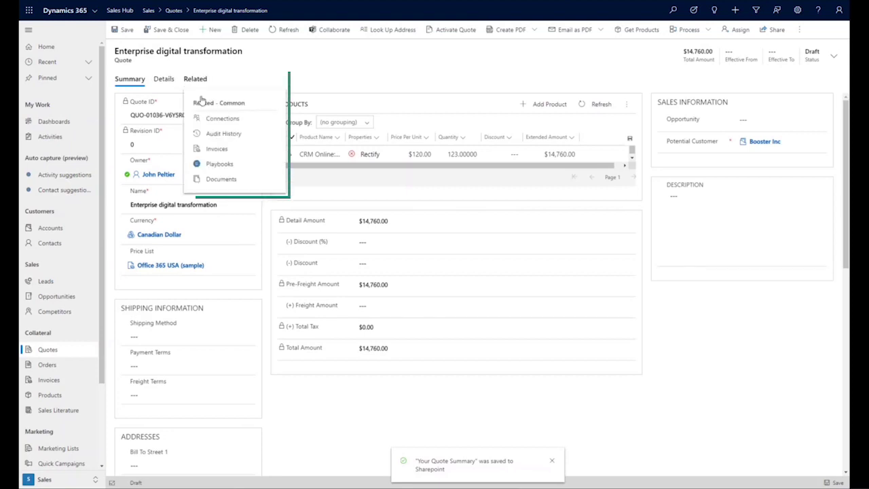
pyautogui.click(216, 180)
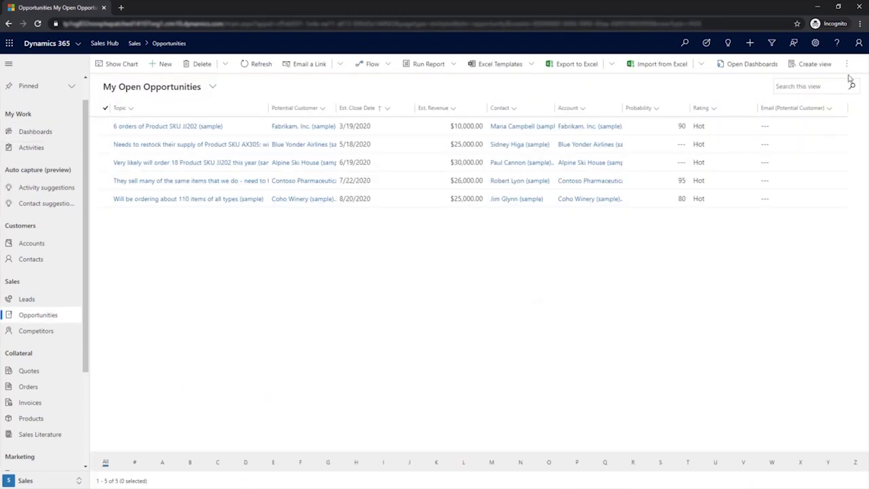
# Step: Show My Open Opportunities as a Kanban board, move a Qualify card to Develop, then return to Dashboards
pyautogui.click(846, 64)
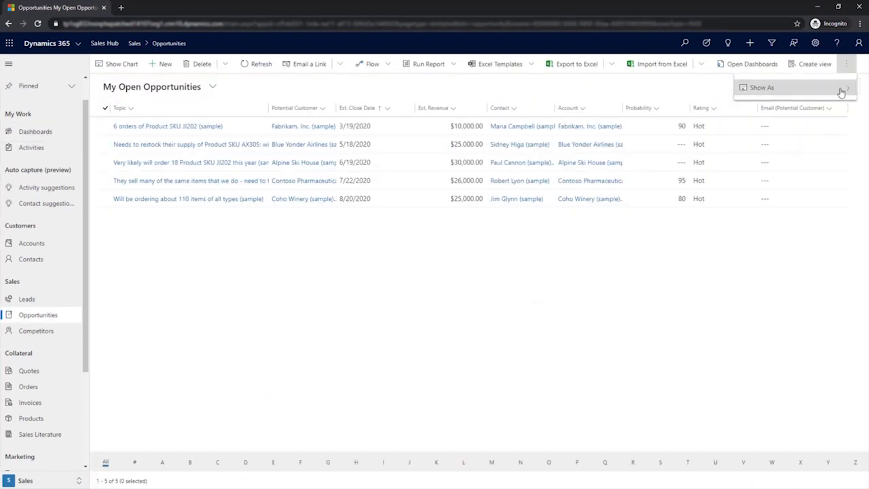
pyautogui.click(841, 92)
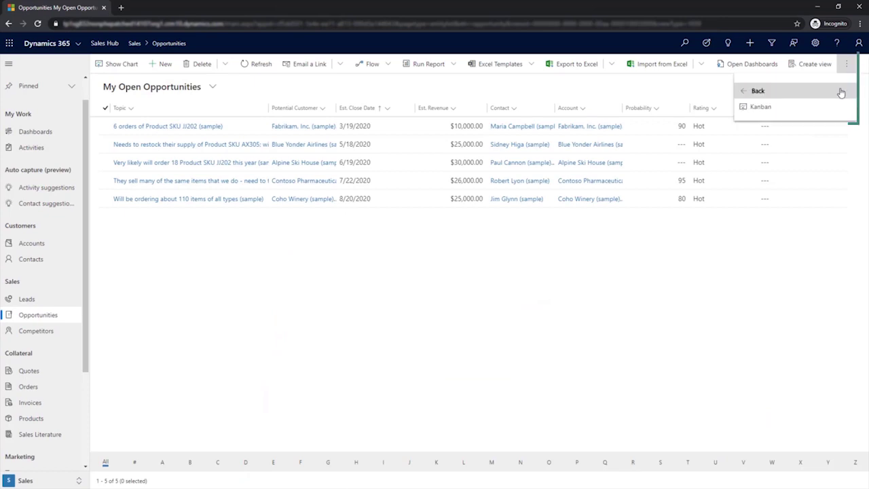
pyautogui.click(765, 108)
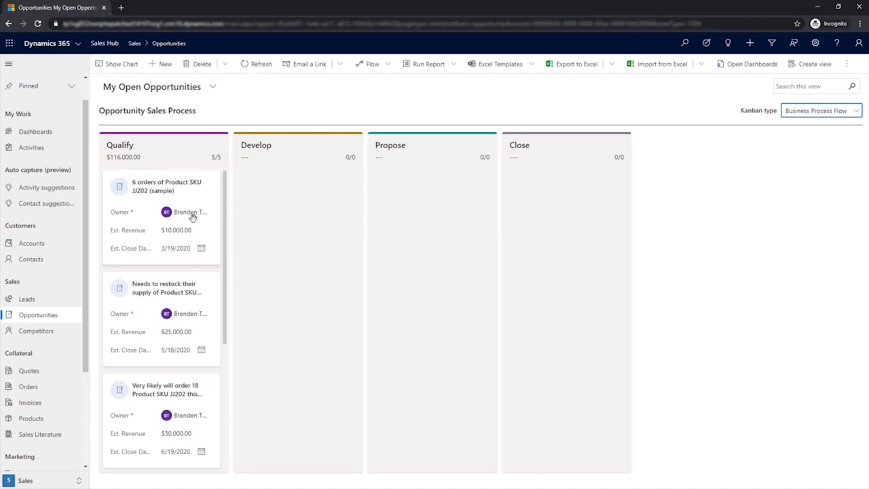
pyautogui.moveTo(210, 199); pyautogui.dragTo(362, 196)
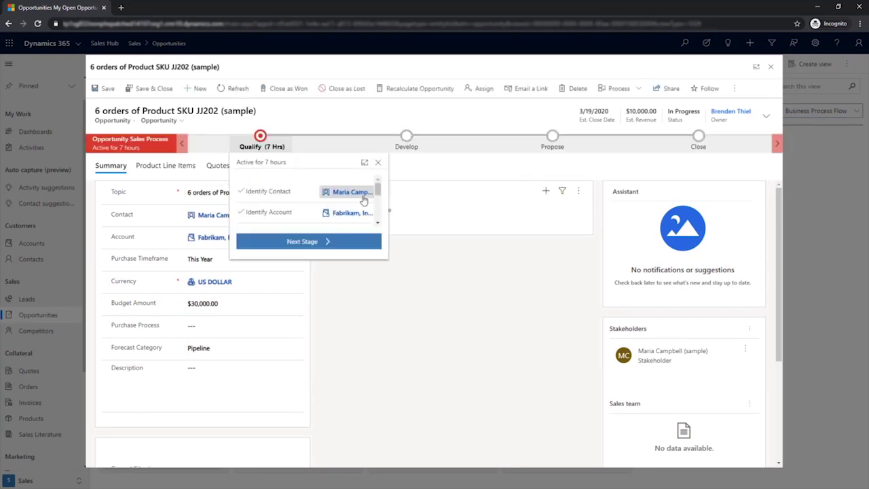
pyautogui.click(31, 131)
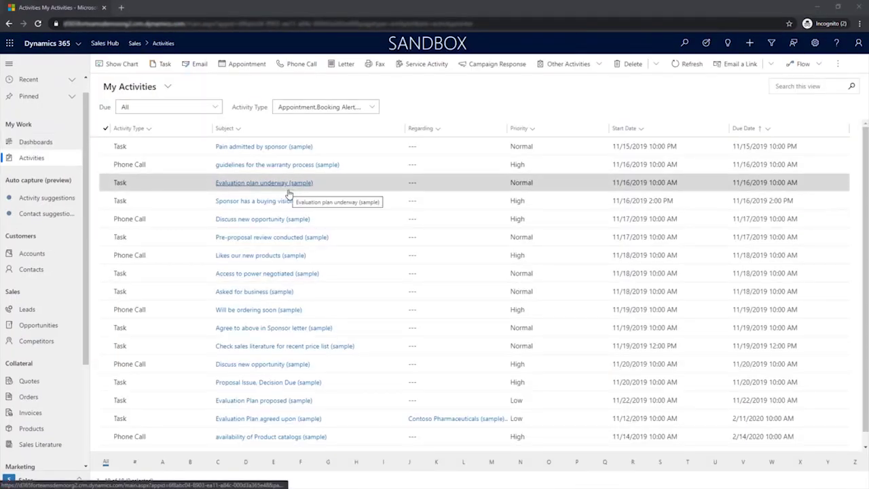
# Step: Filter All Activities by activity type to Appointment, Email and Phone Call
pyautogui.click(372, 108)
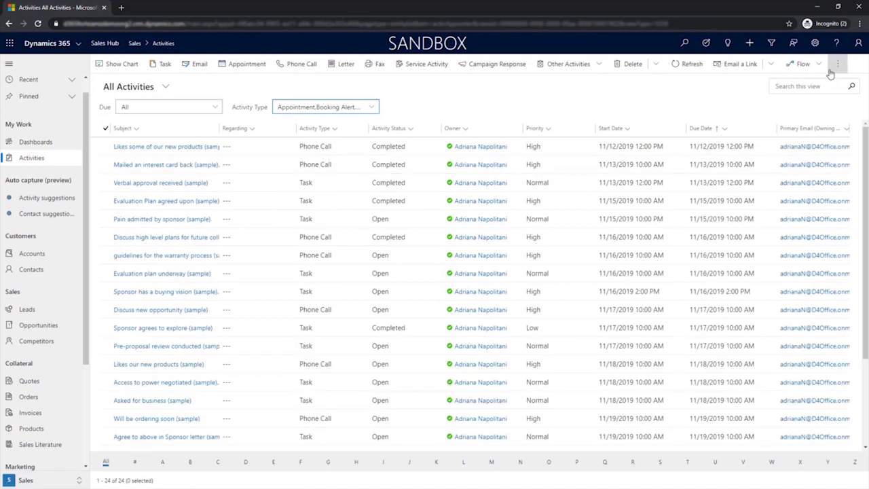
# Step: Display the activities in the Calendar Control with a Month view
pyautogui.click(838, 66)
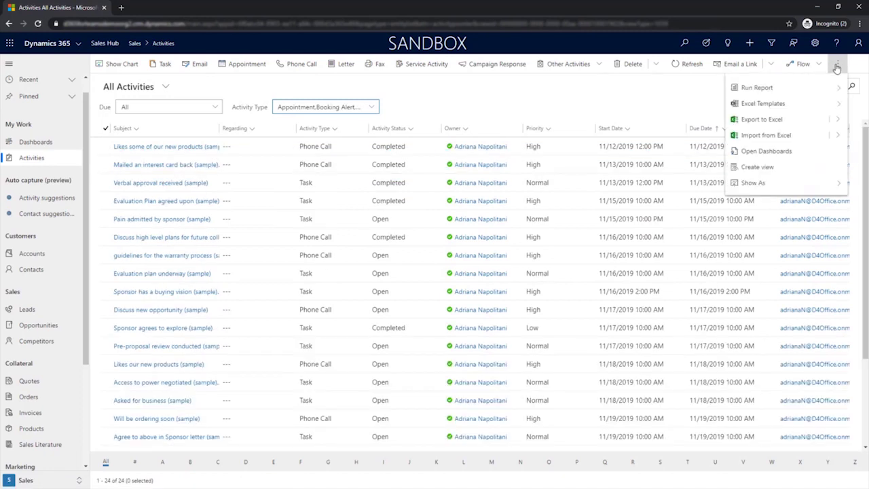
pyautogui.click(794, 183)
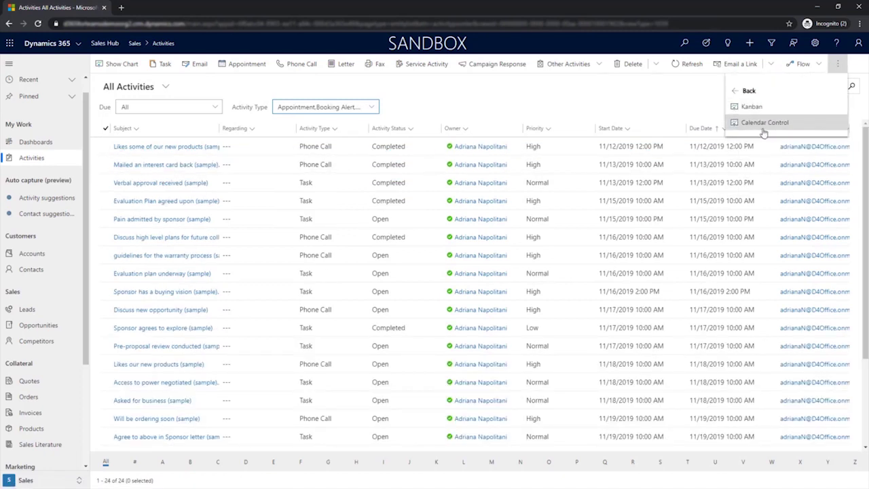
pyautogui.click(764, 123)
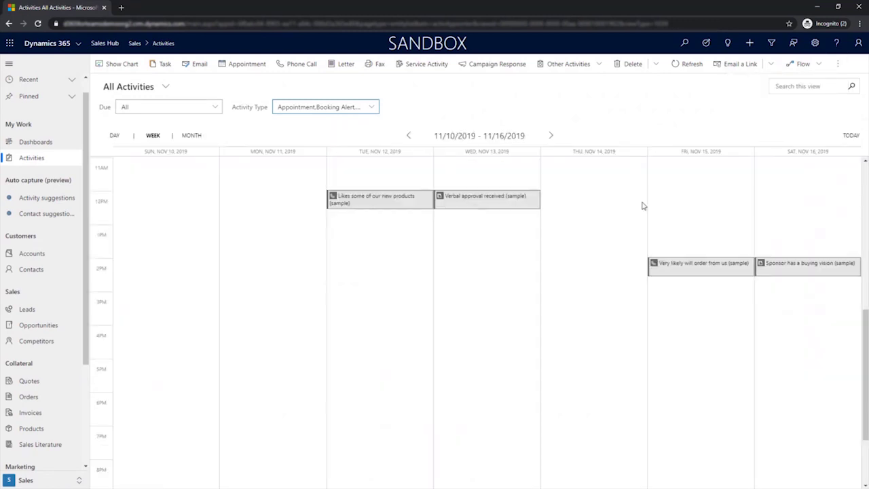
pyautogui.click(192, 135)
# Step: Switch the activities to a Kanban board and move 'Pain admitted by sponsor' to Completed
pyautogui.click(837, 64)
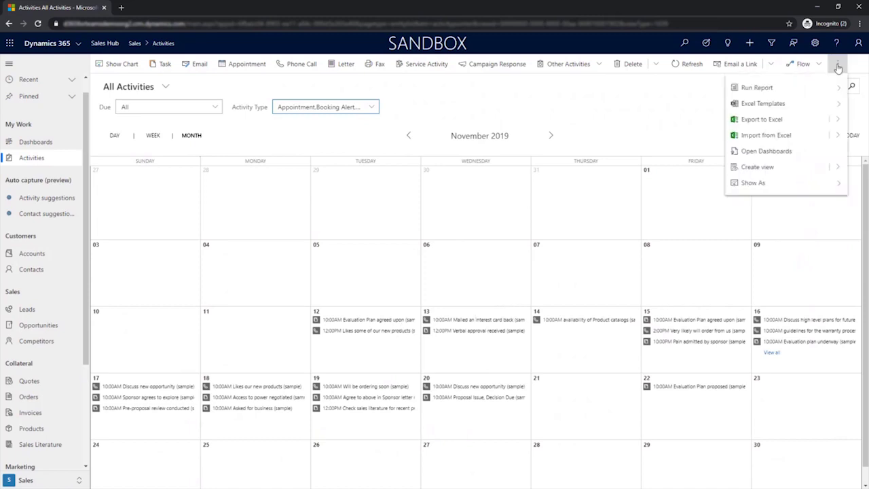
pyautogui.click(812, 183)
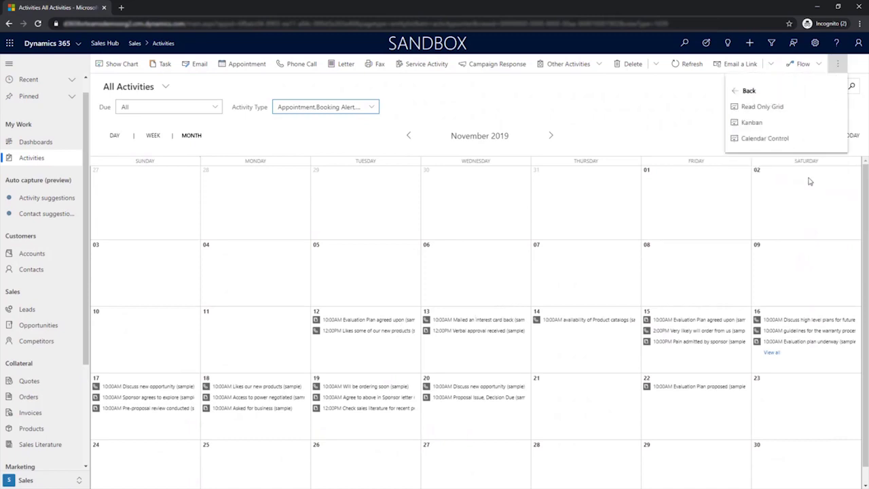
pyautogui.click(752, 122)
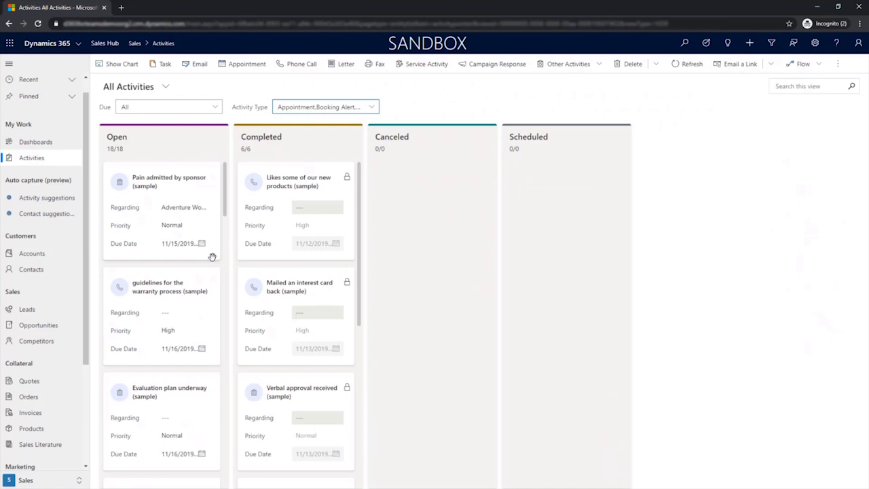
pyautogui.moveTo(212, 257); pyautogui.dragTo(363, 237)
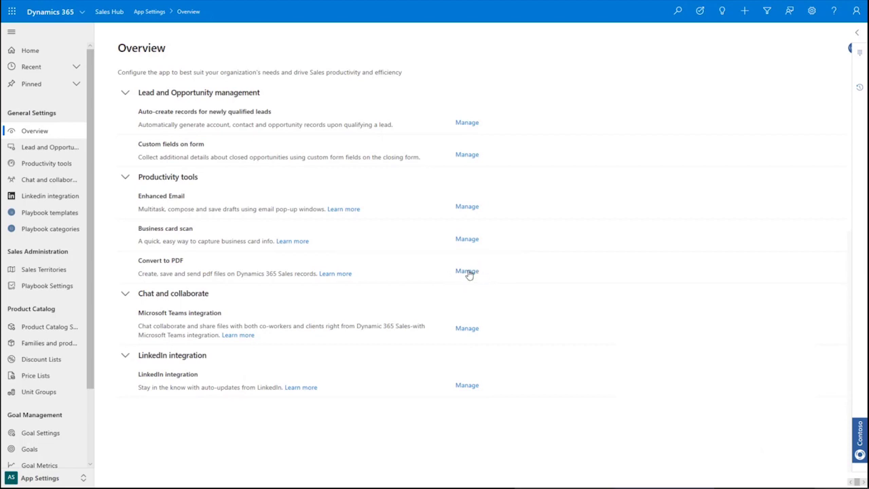
# Step: In the Convert to PDF settings, set Invoice to Disabled
pyautogui.click(468, 272)
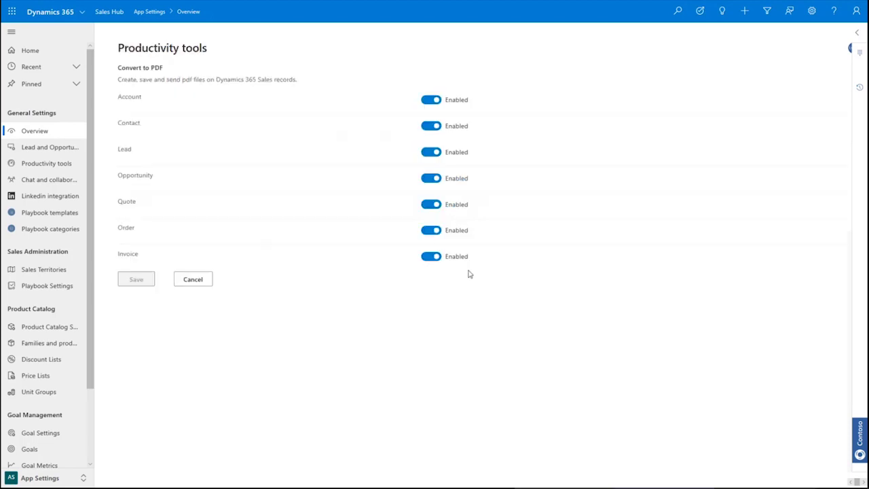
pyautogui.click(430, 261)
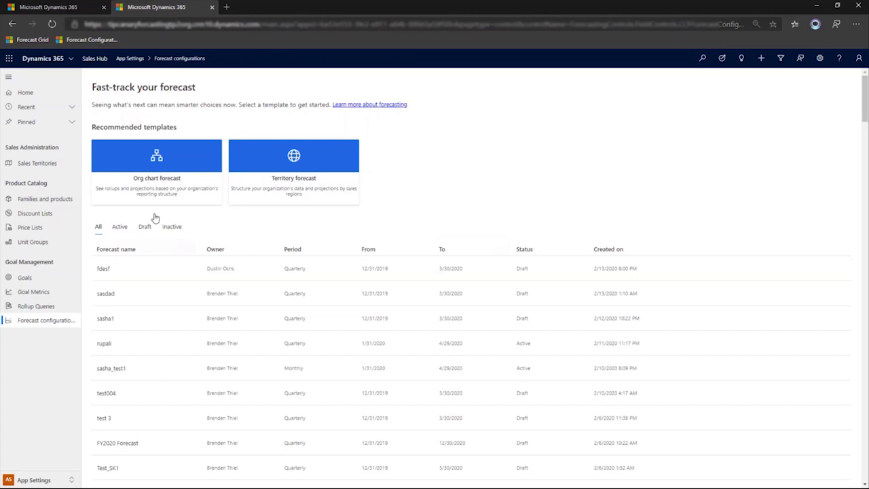
# Step: Create a new forecast from the Org chart forecast template card
pyautogui.click(151, 175)
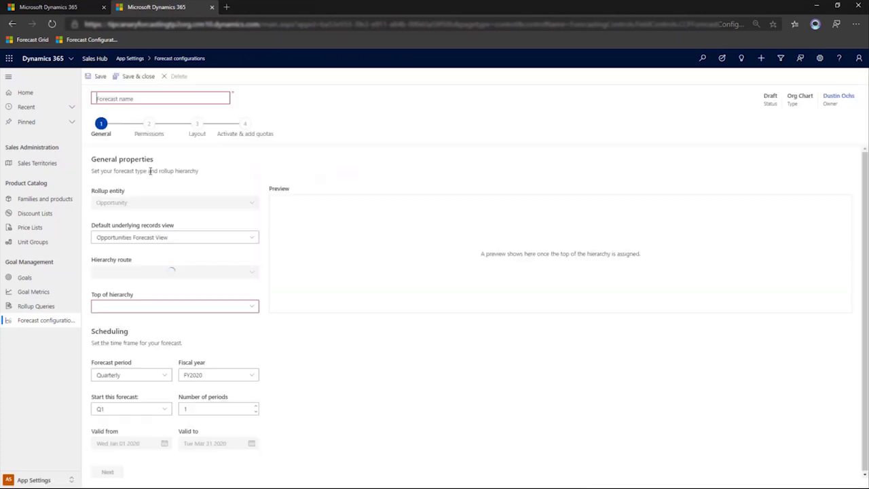
# Step: Name the forecast 'Forecast FY 2019', set a sales manager as top of hierarchy, and use 4 periods
pyautogui.click(127, 99)
pyautogui.write('Forecast')
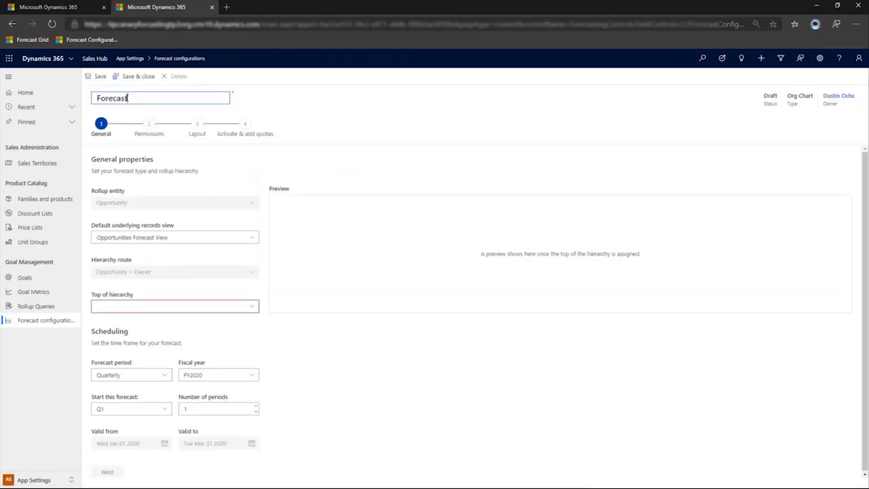
pyautogui.write(' FY 2019')
pyautogui.click(135, 306)
pyautogui.write('brend')
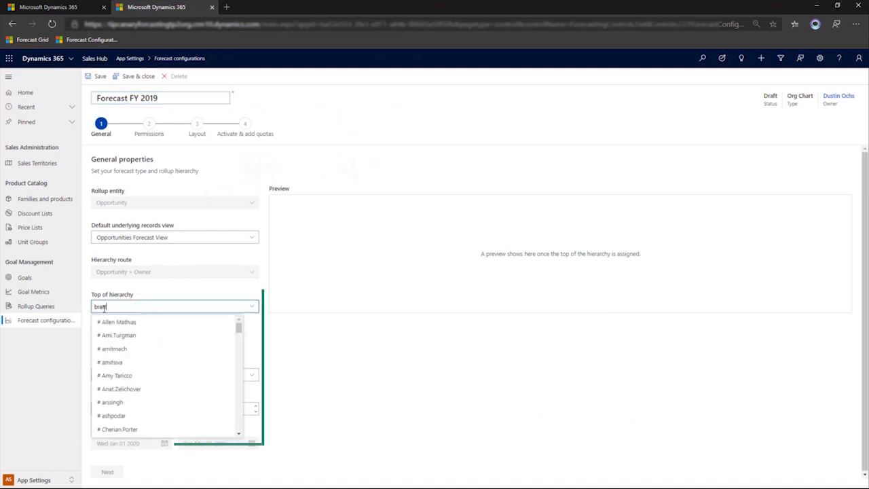
pyautogui.click(114, 322)
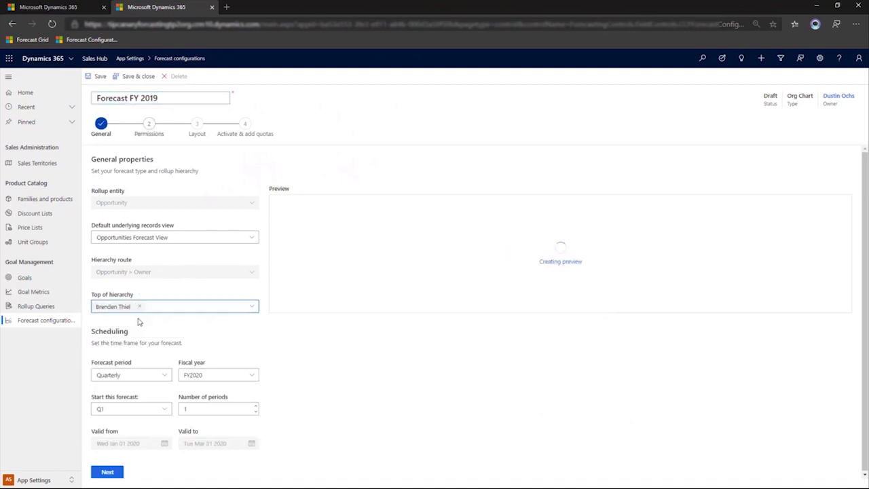
pyautogui.click(131, 374)
pyautogui.click(129, 401)
pyautogui.click(256, 406)
pyautogui.click(256, 405)
pyautogui.click(256, 406)
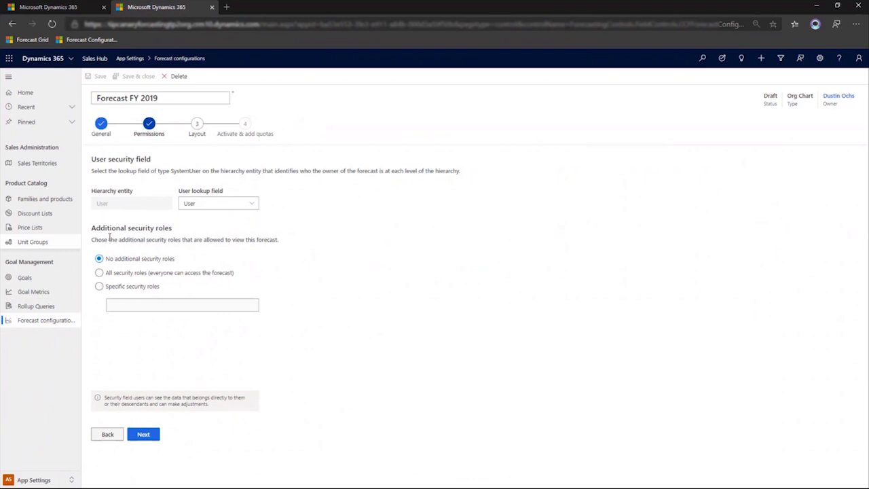
# Step: Grant forecast access to the Delegate security role and continue to Layout
pyautogui.click(99, 288)
pyautogui.click(174, 307)
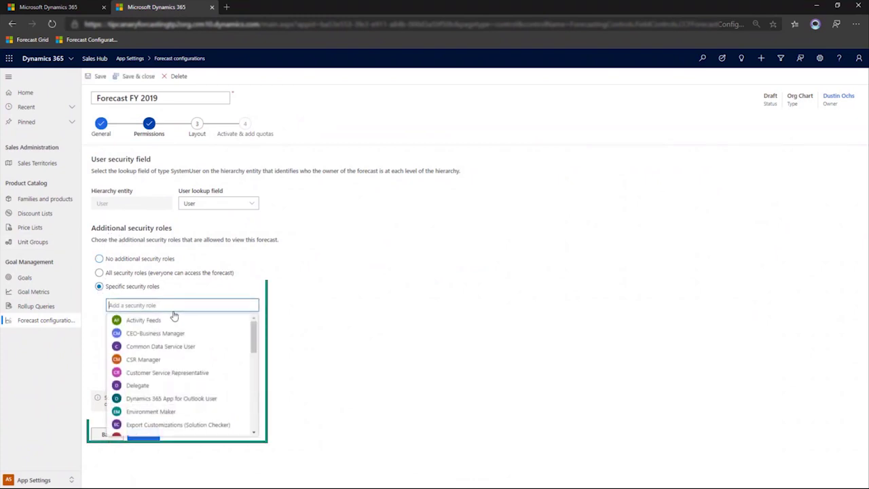
pyautogui.click(153, 388)
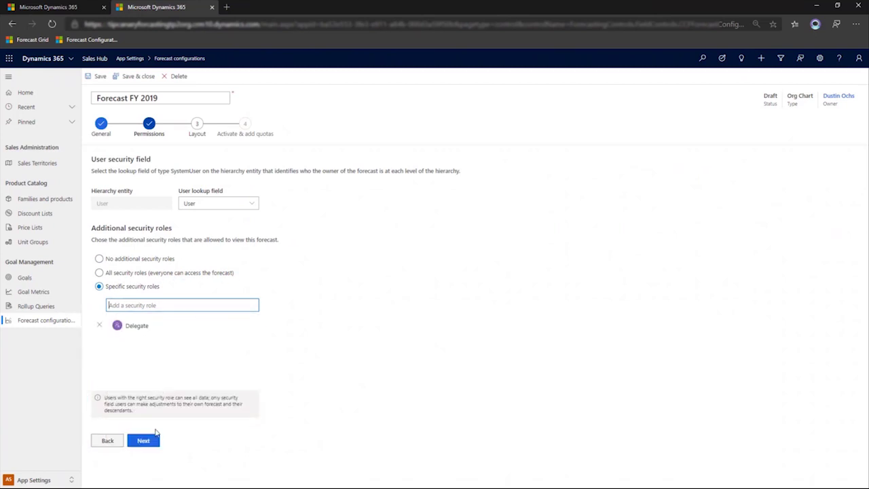
pyautogui.click(144, 441)
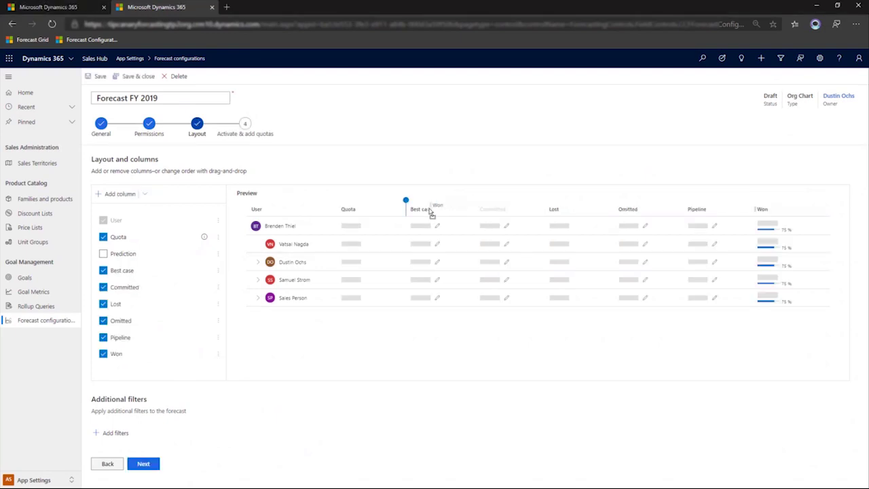
# Step: Move the Committed column before Best case and remove the Lost and Omitted columns
pyautogui.moveTo(406, 202); pyautogui.dragTo(414, 213)
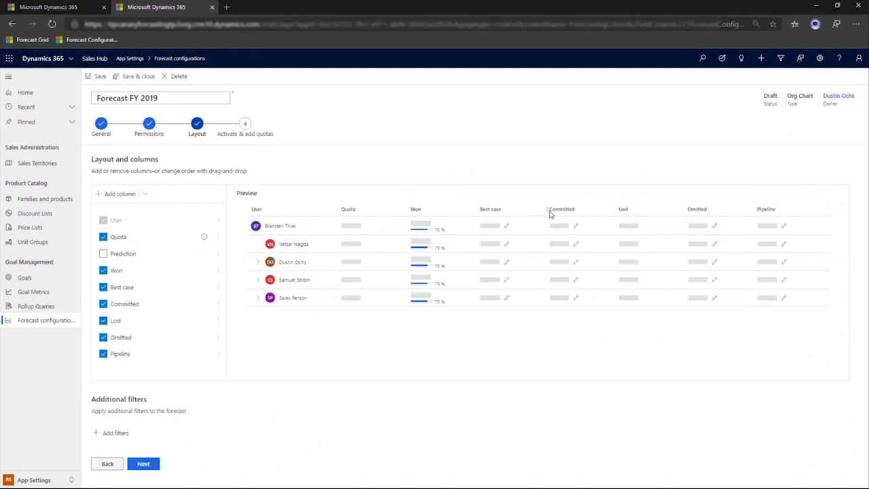
pyautogui.moveTo(550, 214); pyautogui.dragTo(479, 215)
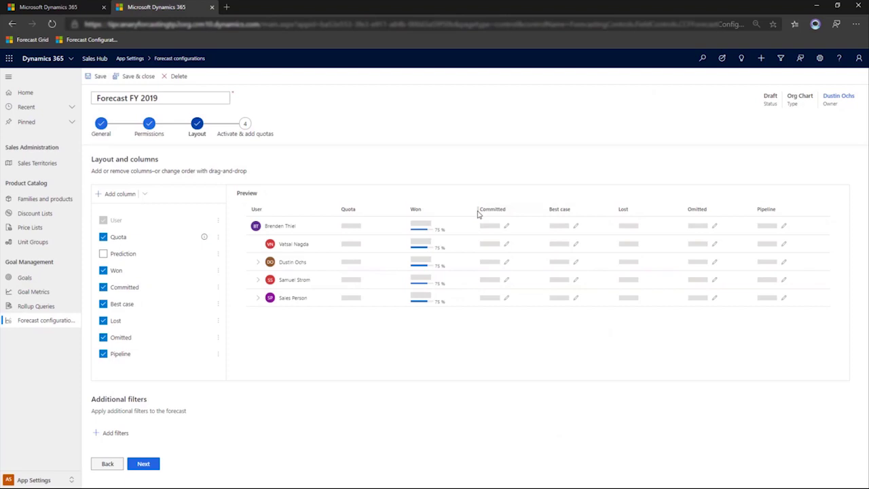
pyautogui.click(104, 323)
pyautogui.click(104, 339)
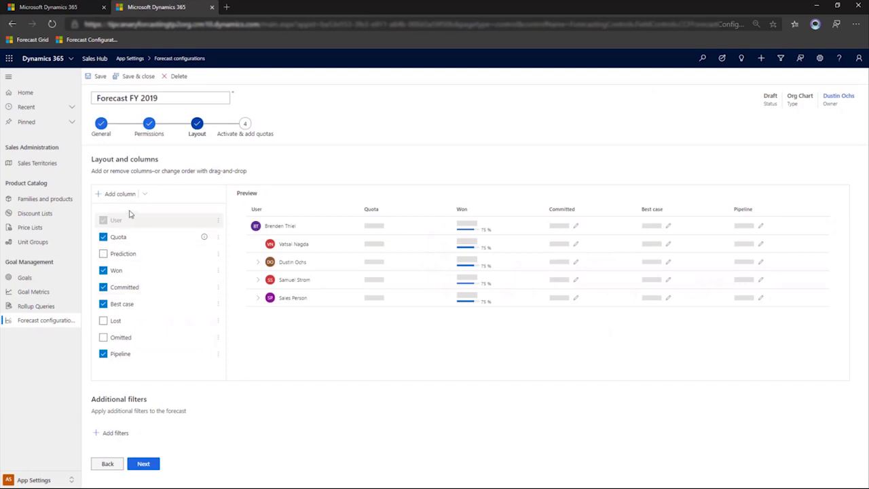
# Step: Add a calculated 'Committed Forecast' column (won + committed) and place it right after Quota
pyautogui.click(114, 195)
pyautogui.write('Committed Forecast')
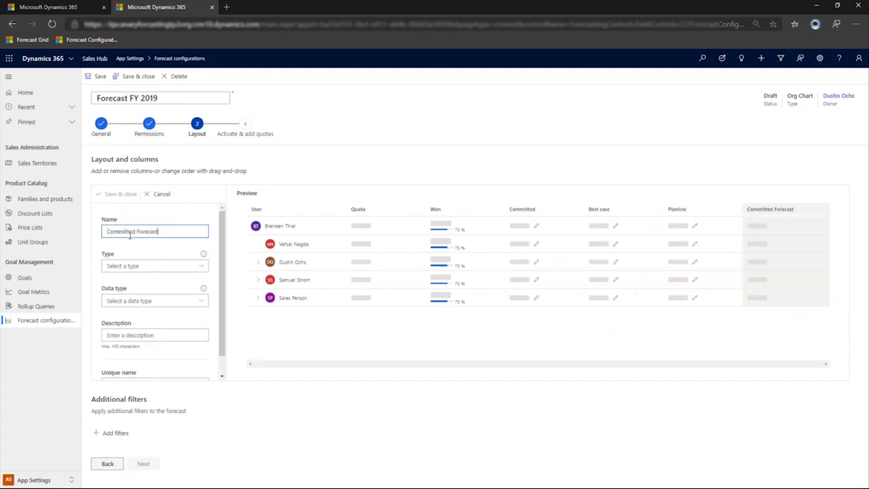
pyautogui.click(146, 268)
pyautogui.click(122, 292)
pyautogui.click(125, 341)
pyautogui.write('won + co')
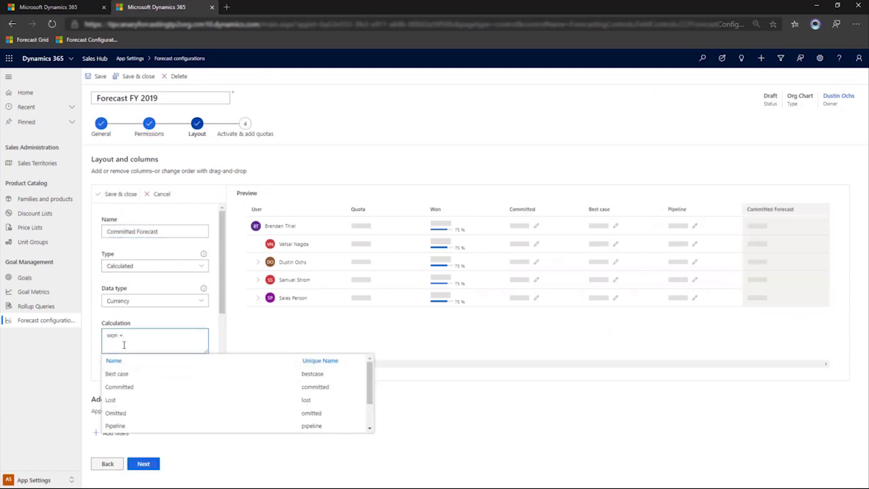
pyautogui.click(119, 374)
pyautogui.click(119, 194)
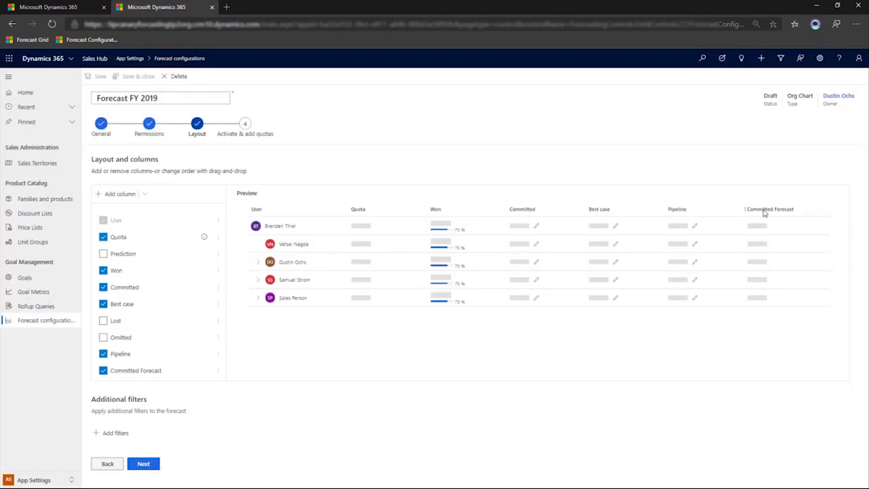
pyautogui.moveTo(765, 213); pyautogui.dragTo(427, 204)
pyautogui.click(102, 432)
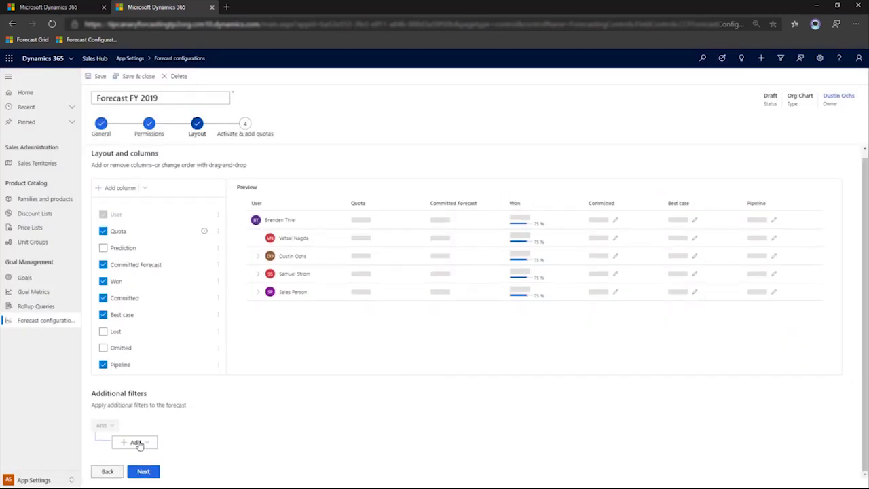
# Step: Add a forecast filter row requiring Decision Maker? equals completed
pyautogui.click(144, 444)
pyautogui.click(150, 405)
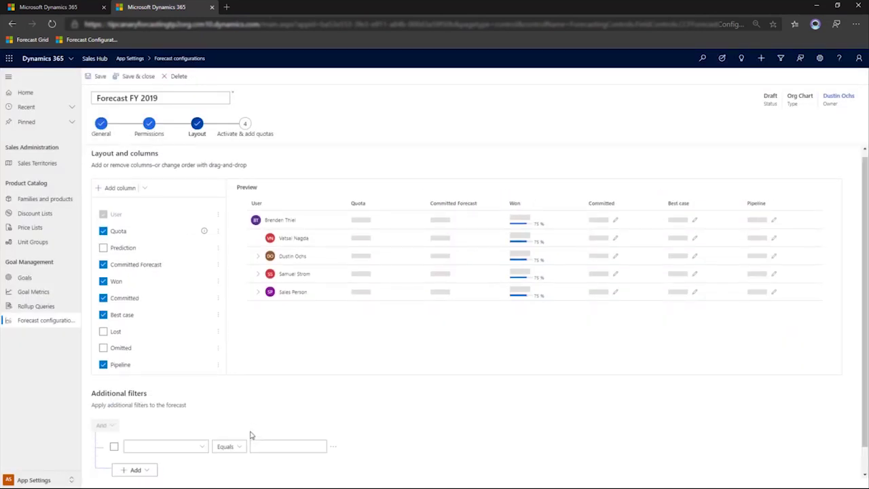
pyautogui.click(205, 447)
pyautogui.scroll(-3, 256, 237)
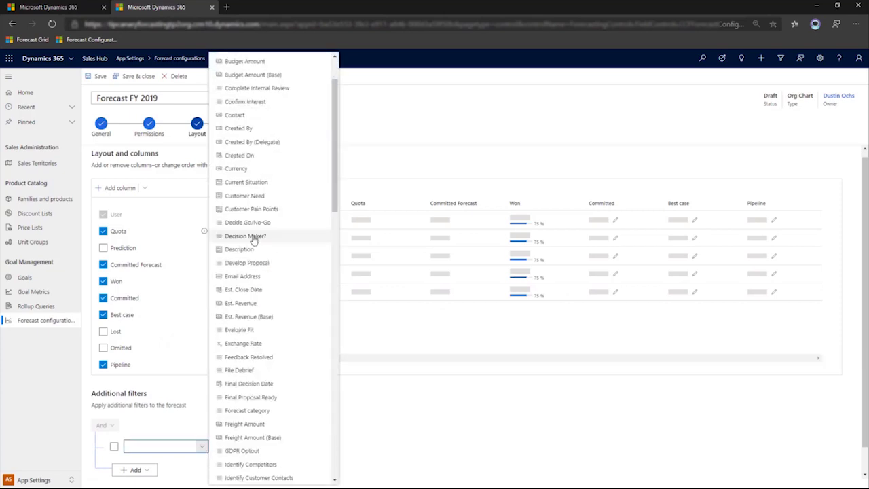
pyautogui.click(256, 237)
pyautogui.click(374, 448)
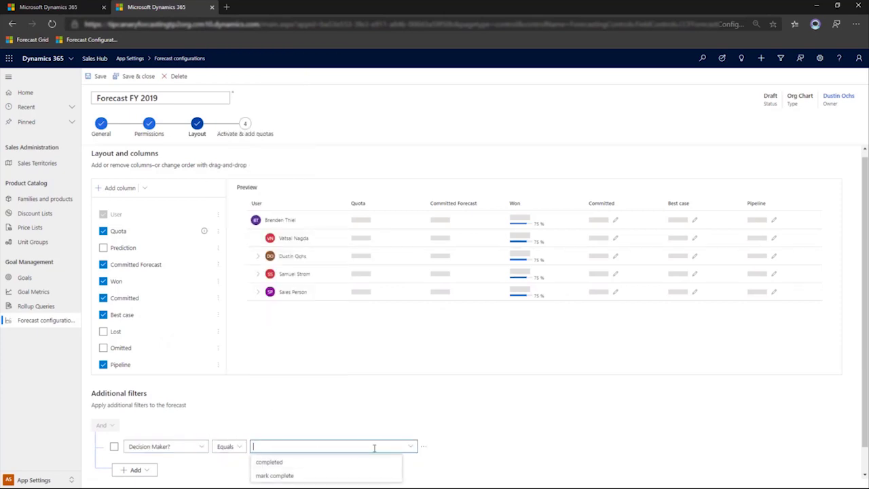
pyautogui.click(278, 465)
pyautogui.scroll(-1, 547, 415)
# Step: Activate the forecast and open FY2019 Quarterly Forecast DN from the Active forecasts list
pyautogui.click(145, 471)
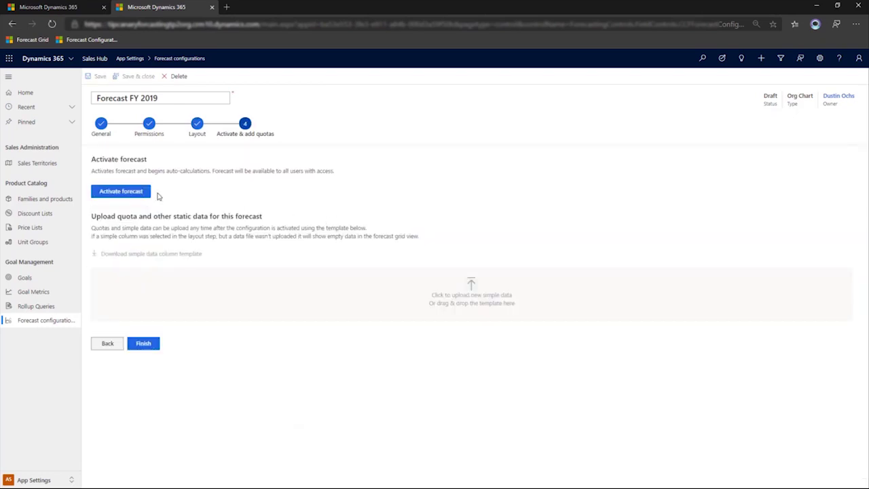
pyautogui.click(122, 192)
pyautogui.click(120, 226)
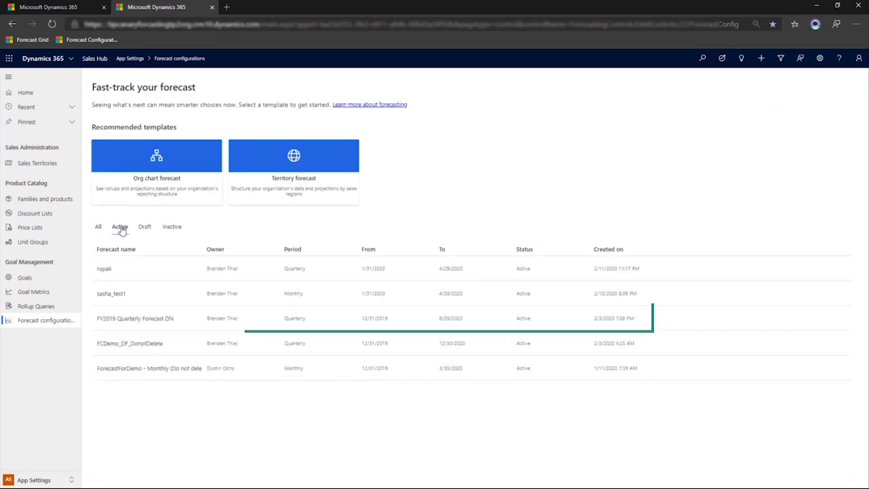
pyautogui.click(140, 321)
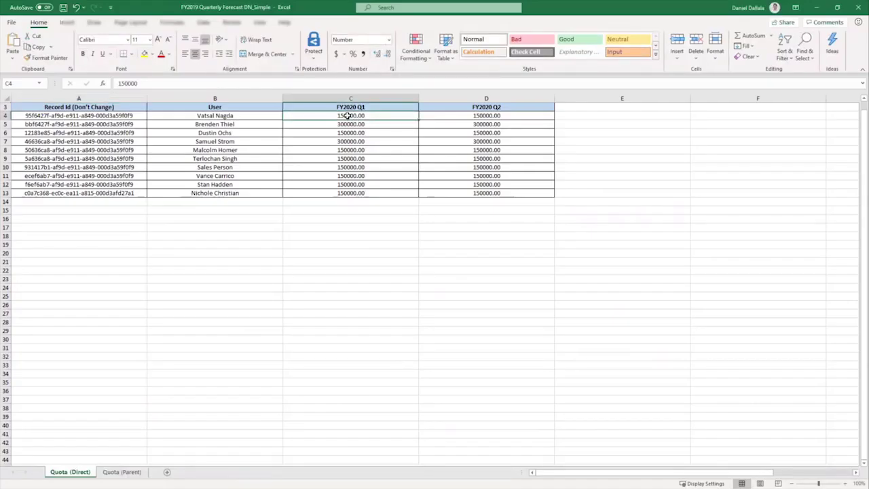
# Step: Enter 150000 as the FY2020 Q1 quota in C4 and save the workbook on closing
pyautogui.write('150000')
pyautogui.press('Return')
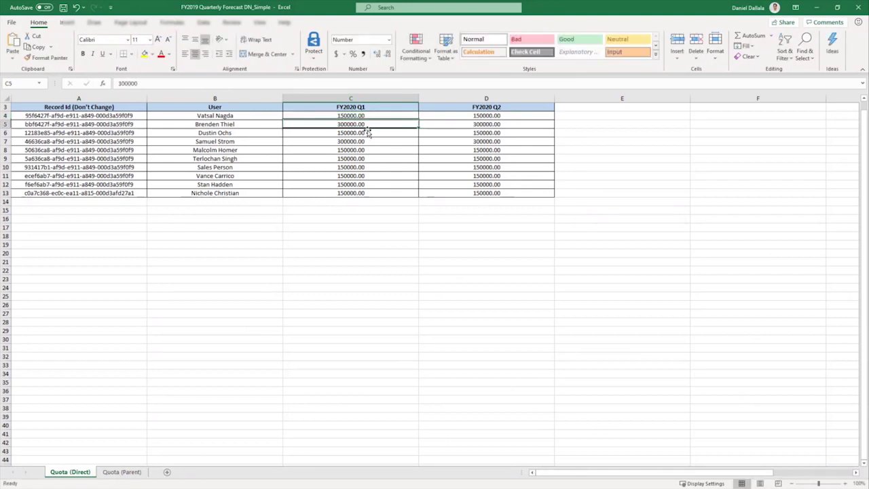
pyautogui.click(858, 8)
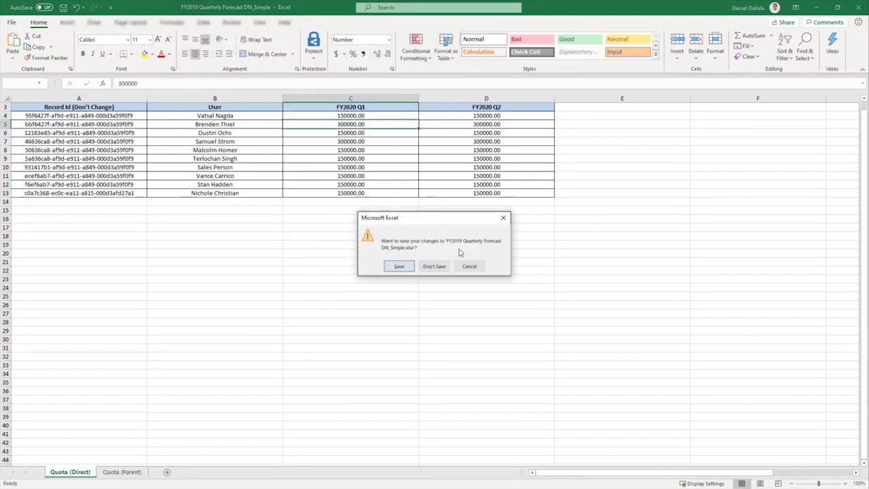
pyautogui.click(435, 267)
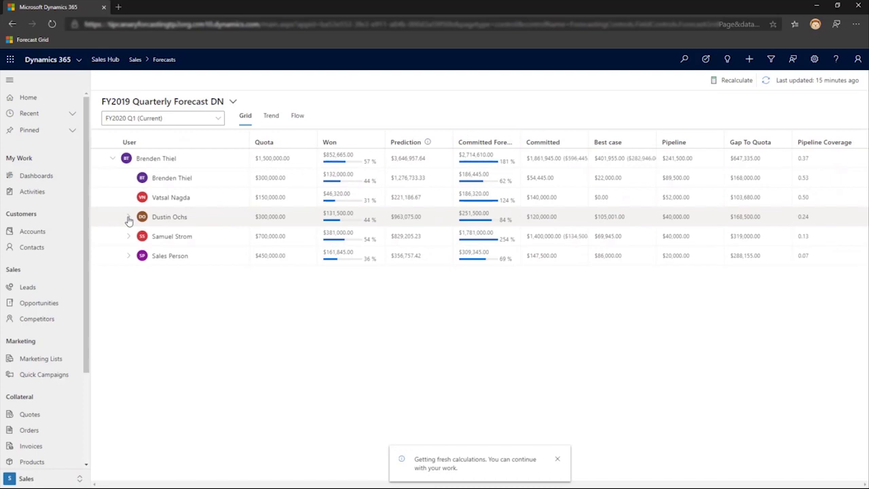
pyautogui.click(129, 219)
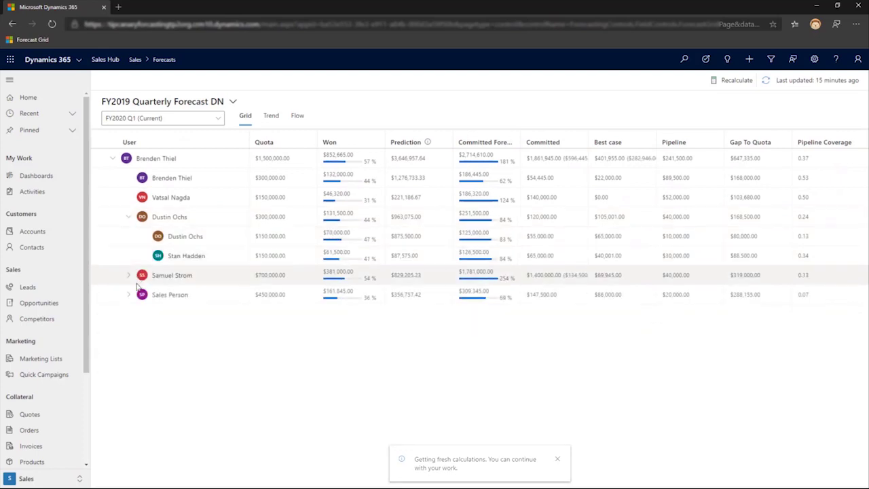
# Step: In the top rep's committed opportunities, change Topic_2_mzZv8h's estimated revenue to $20,000
pyautogui.click(129, 276)
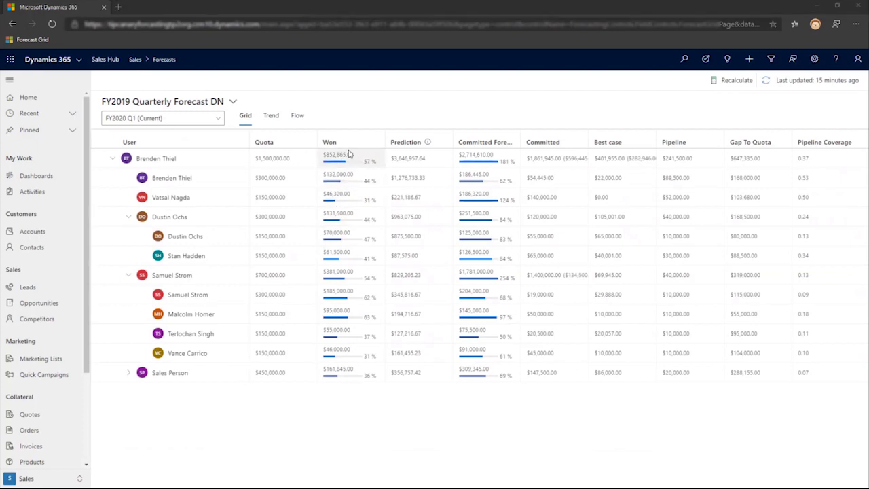
pyautogui.click(542, 177)
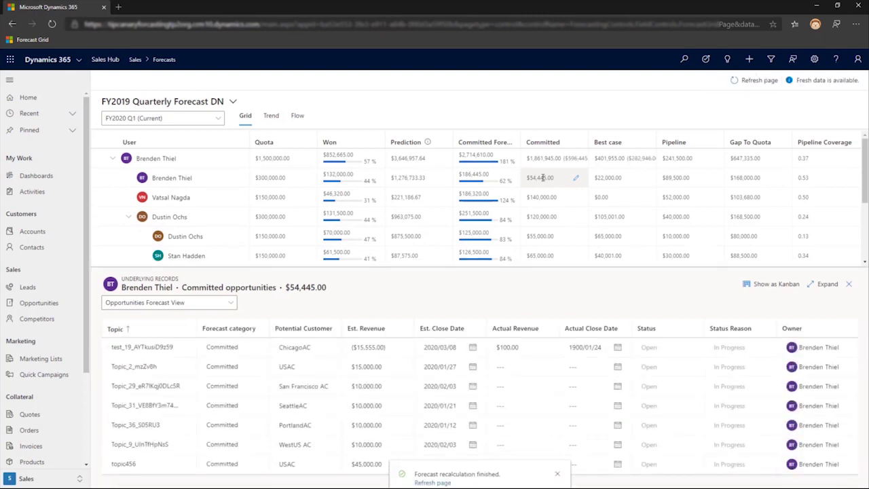
pyautogui.click(364, 367)
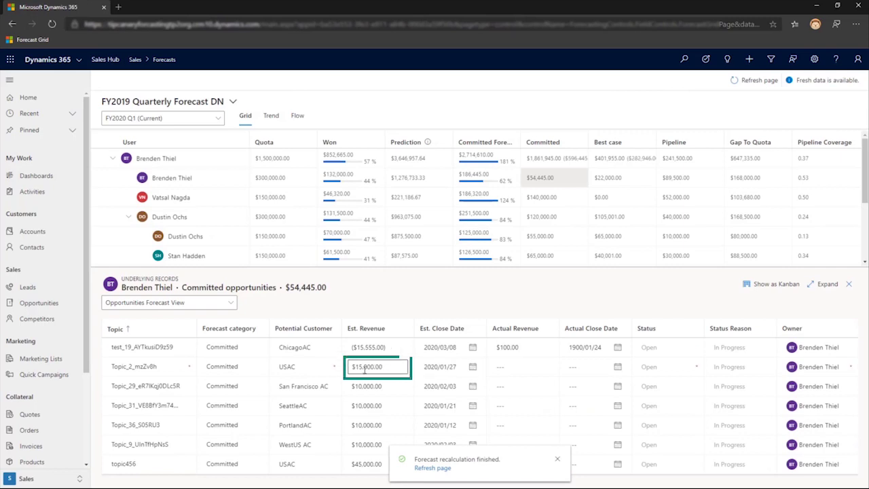
pyautogui.click(364, 369)
pyautogui.doubleClick(364, 369)
pyautogui.write('20000')
pyautogui.press('Return')
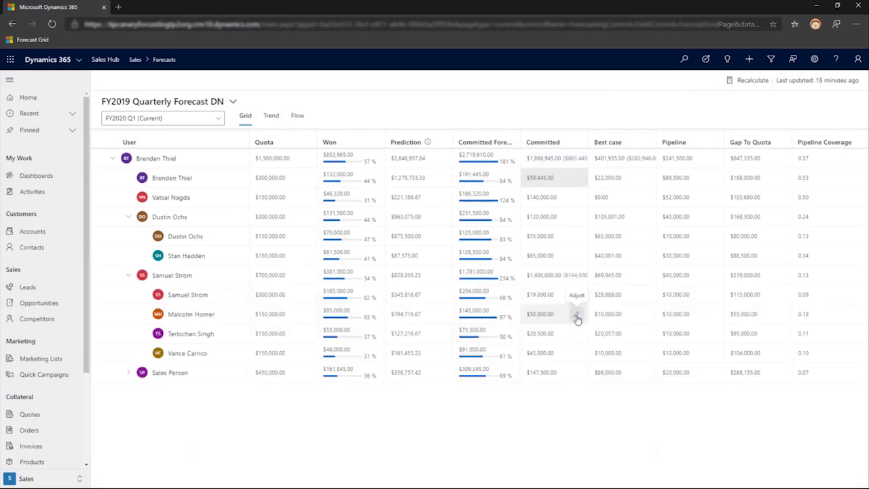
# Step: Adjust the rep's committed amount to $60,000 with an explanatory note, then show committed opportunities as Kanban
pyautogui.click(577, 318)
pyautogui.click(462, 194)
pyautogui.write('60000')
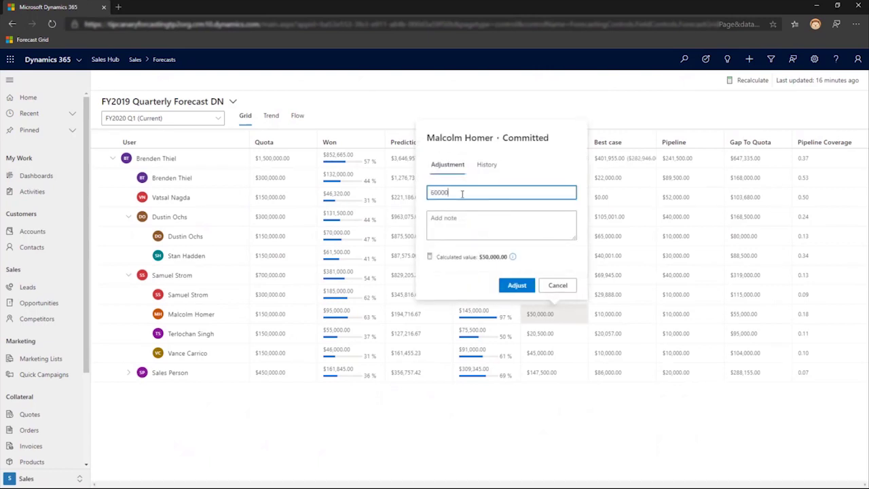
pyautogui.press('Tab')
pyautogui.write('Malcolm you are under')
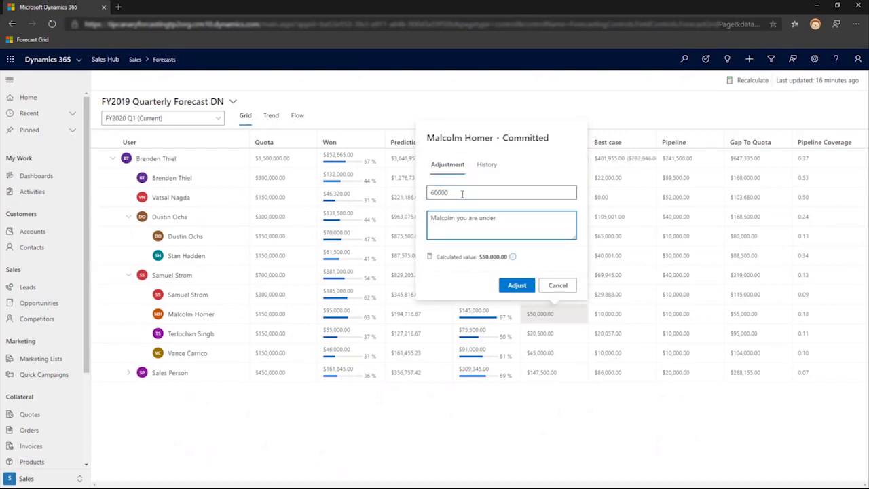
pyautogui.write('estimating how much')
pyautogui.write('those deals are worth')
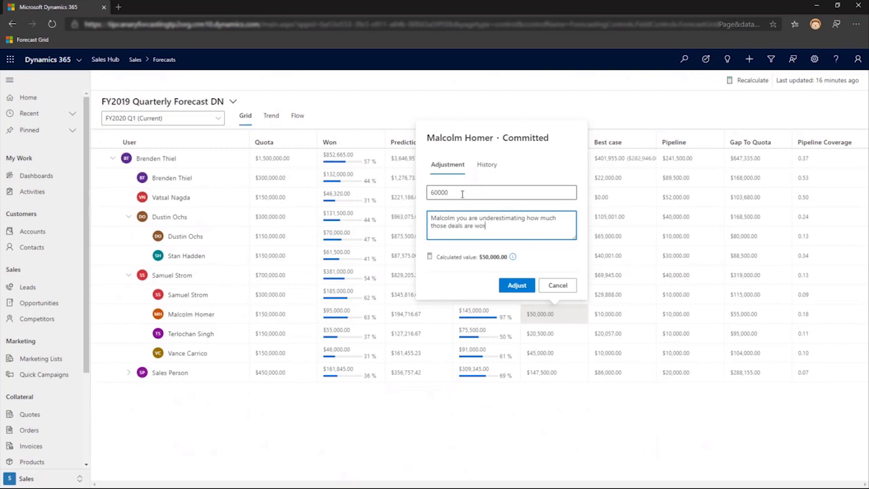
pyautogui.click(515, 286)
pyautogui.click(539, 178)
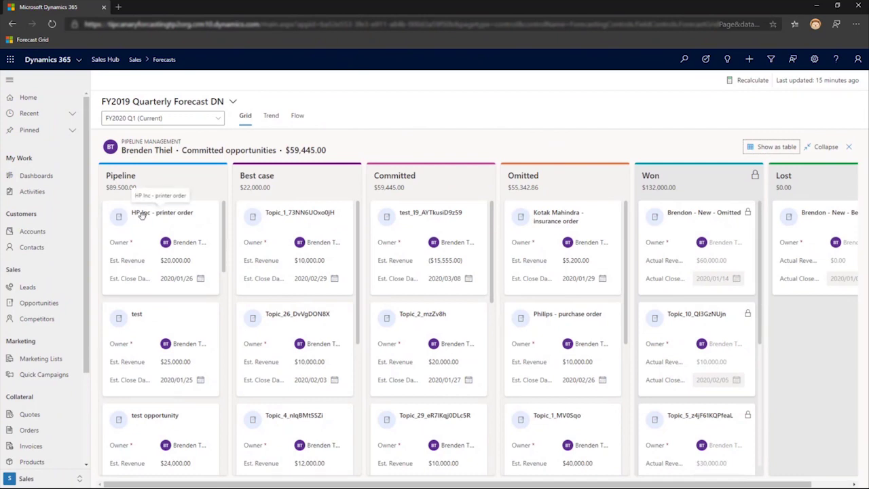
# Step: Drag the HP Inc - printer order card from the Pipeline column into Committed
pyautogui.moveTo(144, 218); pyautogui.dragTo(410, 214)
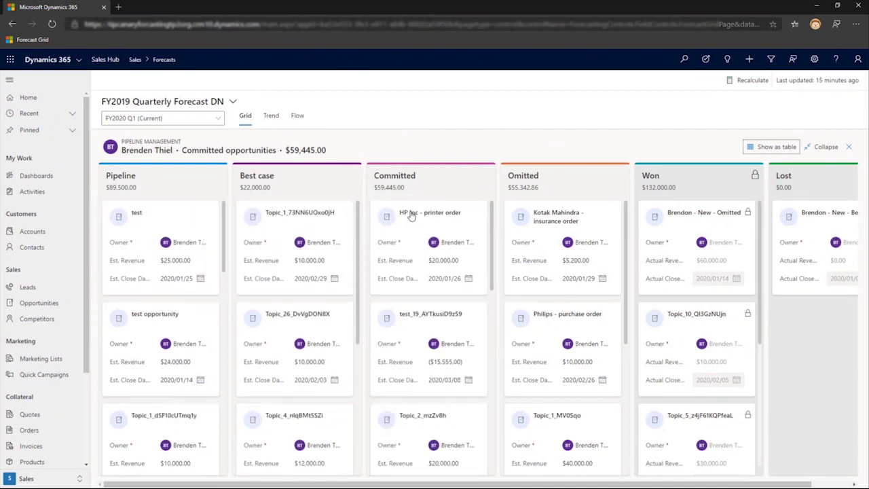